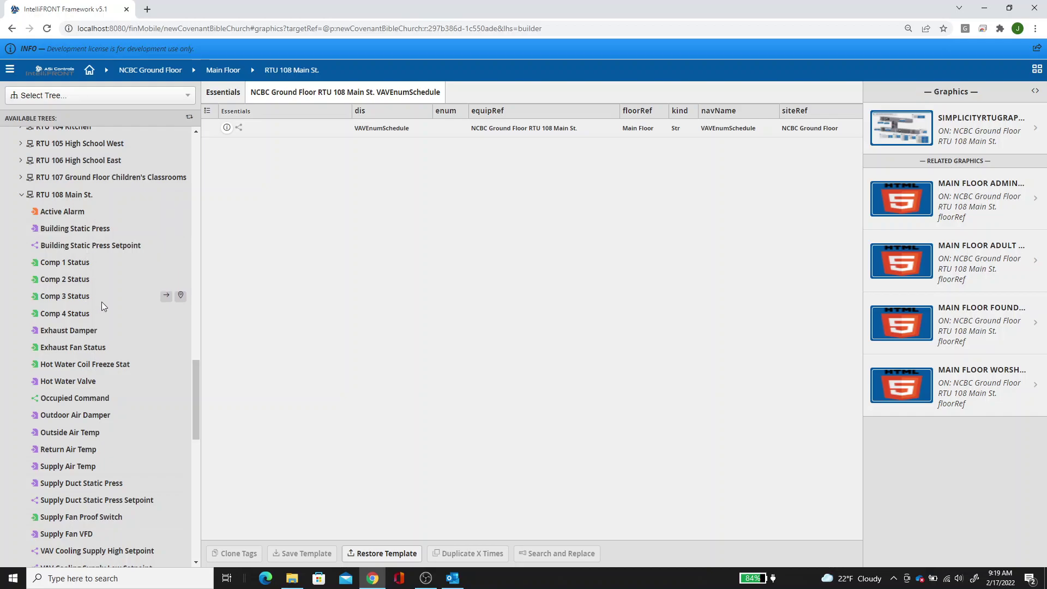
Step: View the Occupied Command point's details, then open the RTU 108 Main St. equipment record and its tags
click(74, 398)
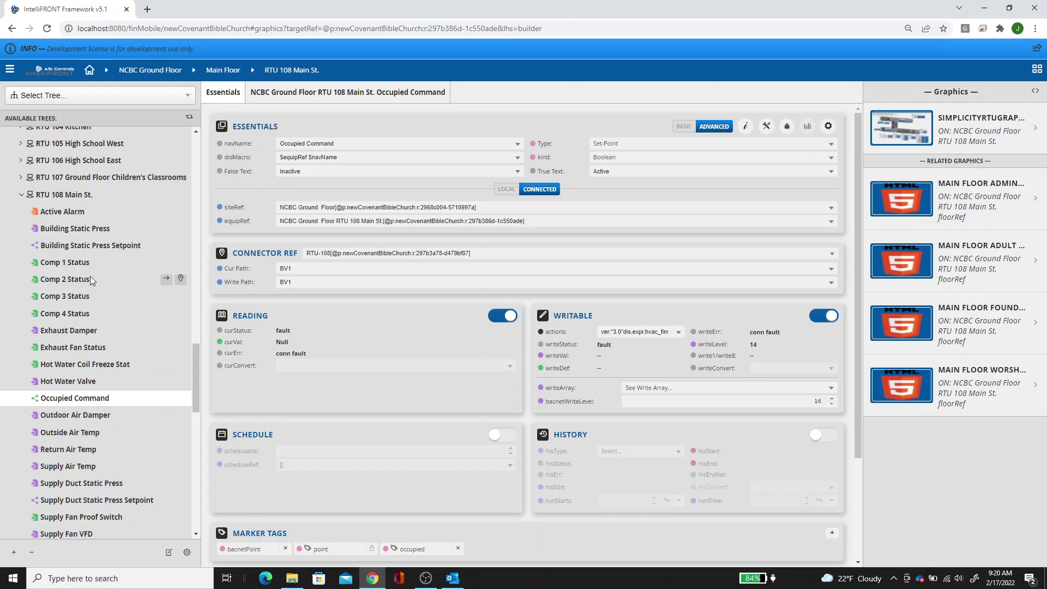
click(74, 194)
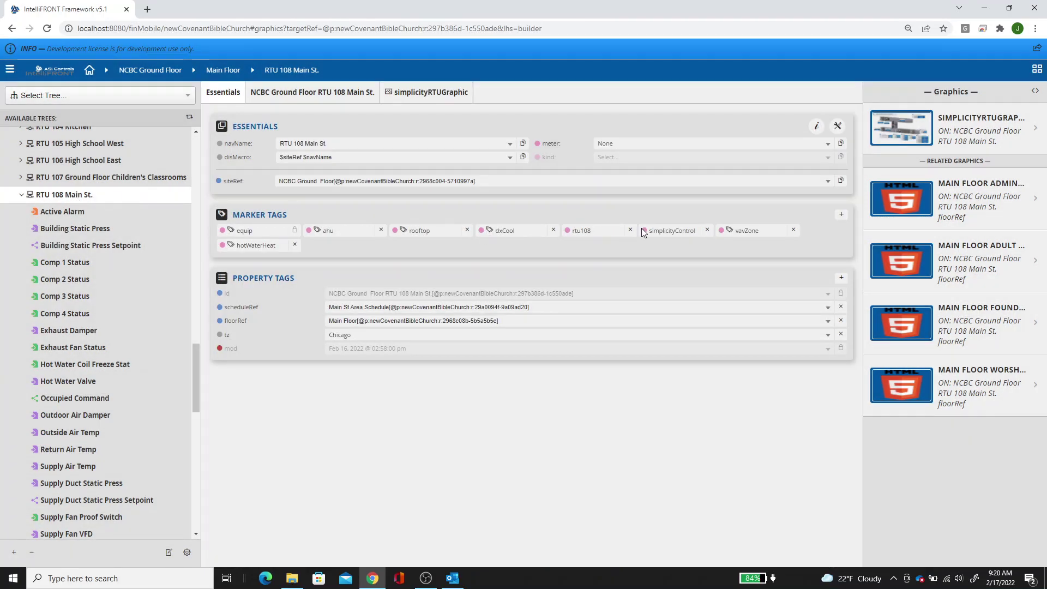
Step: Create an Enum setpoint point named VAVEnumSchedule under RTU 108 Main St
click(13, 552)
click(24, 530)
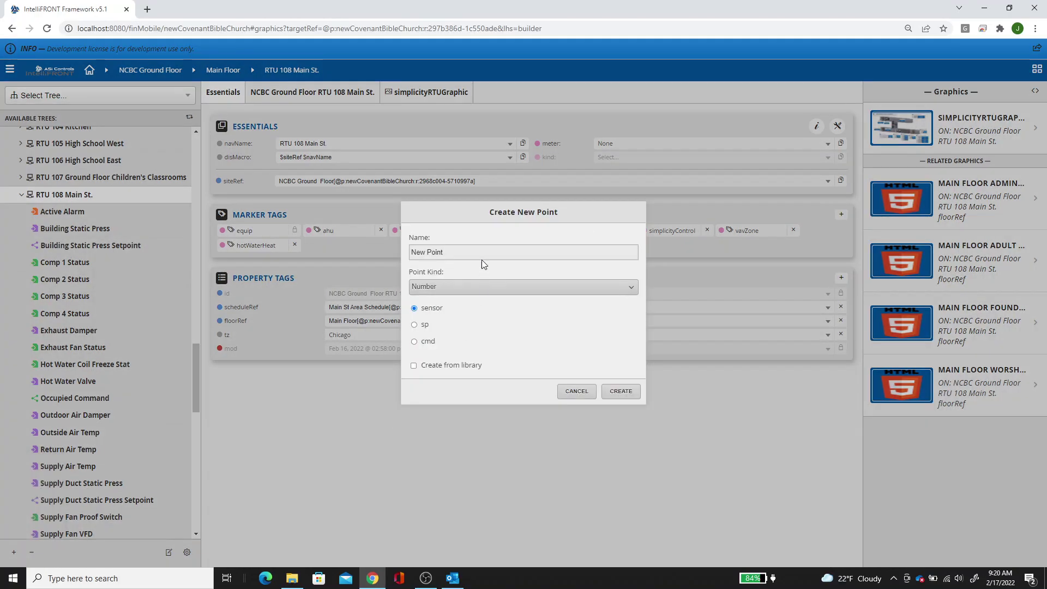
drag(453, 252, 357, 254)
text(VAVEnumSchedule)
click(616, 287)
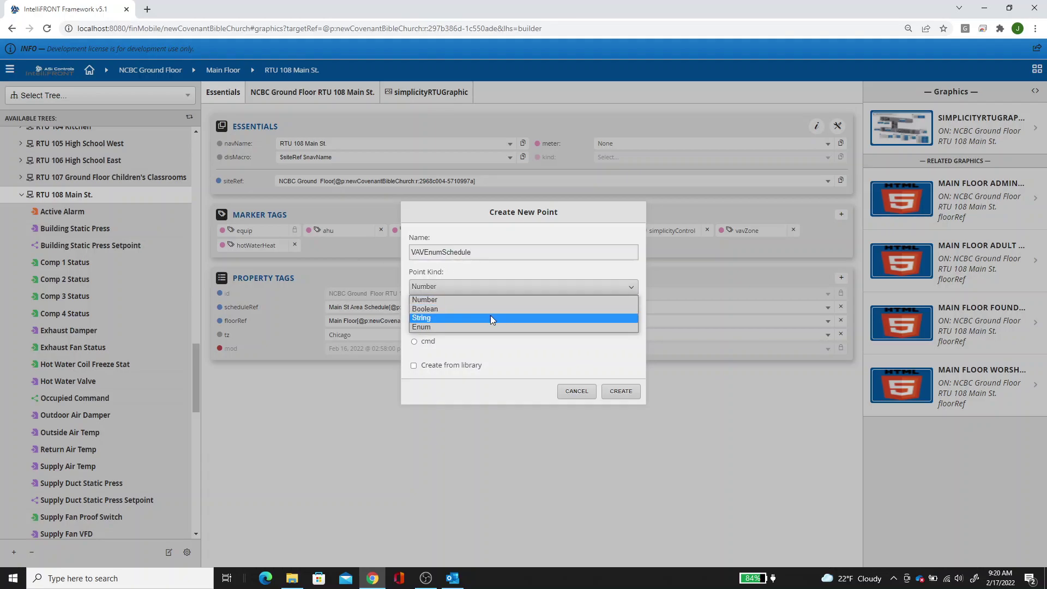
click(487, 326)
click(415, 324)
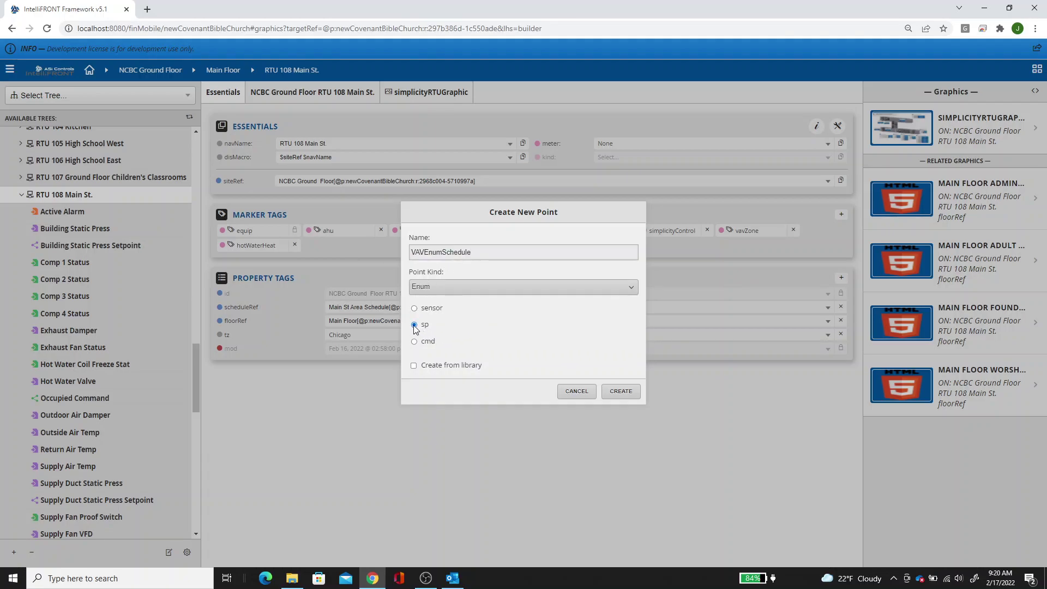
click(620, 391)
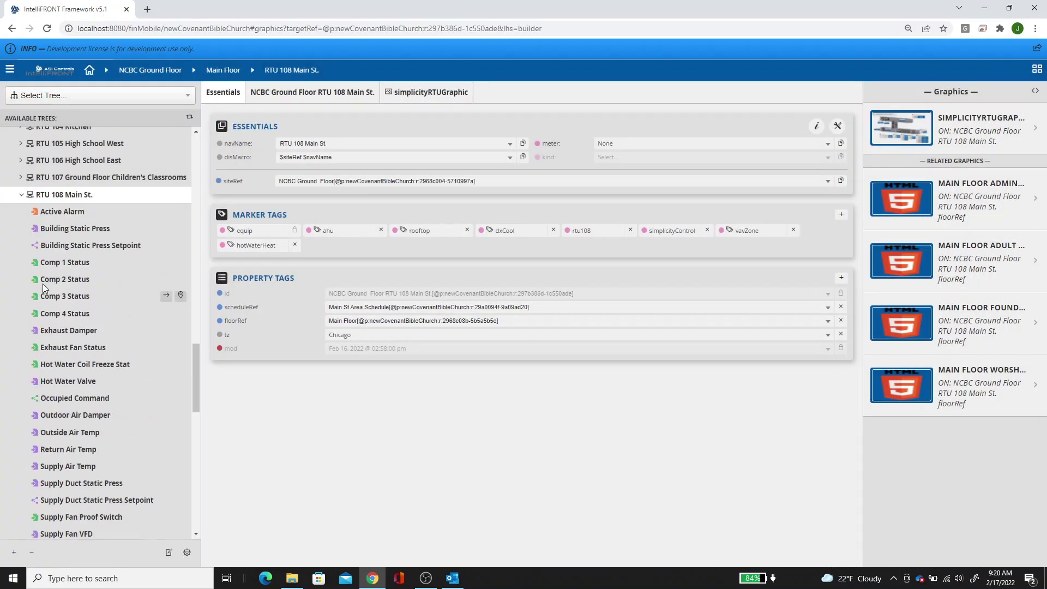
Step: Add an enumExample marker tag to VAVEnumSchedule and save the point
scroll(70, 384, down, 2)
scroll(70, 389, down, 2)
click(70, 400)
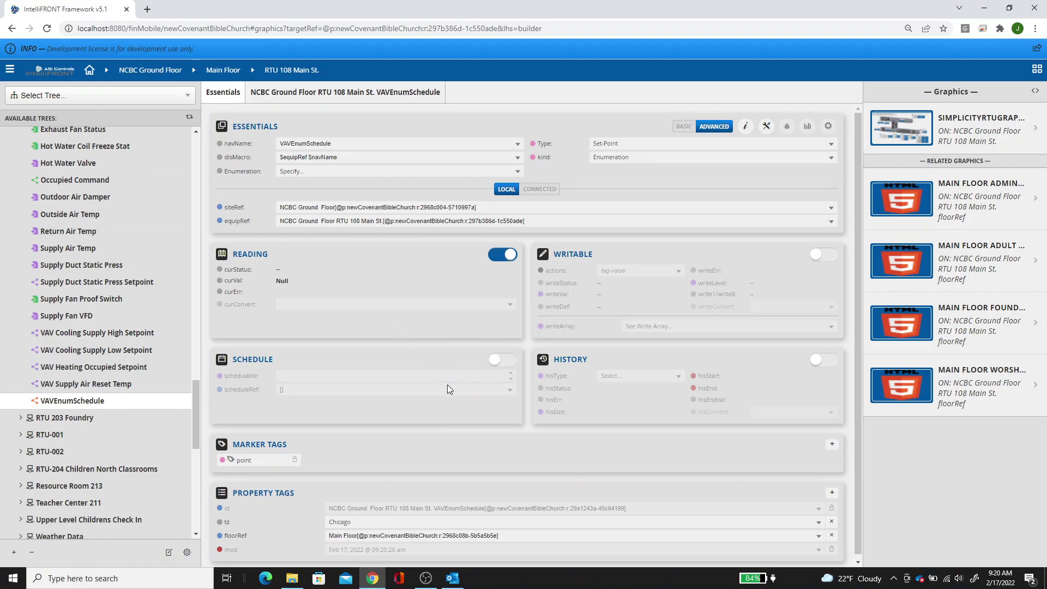
click(831, 443)
click(579, 445)
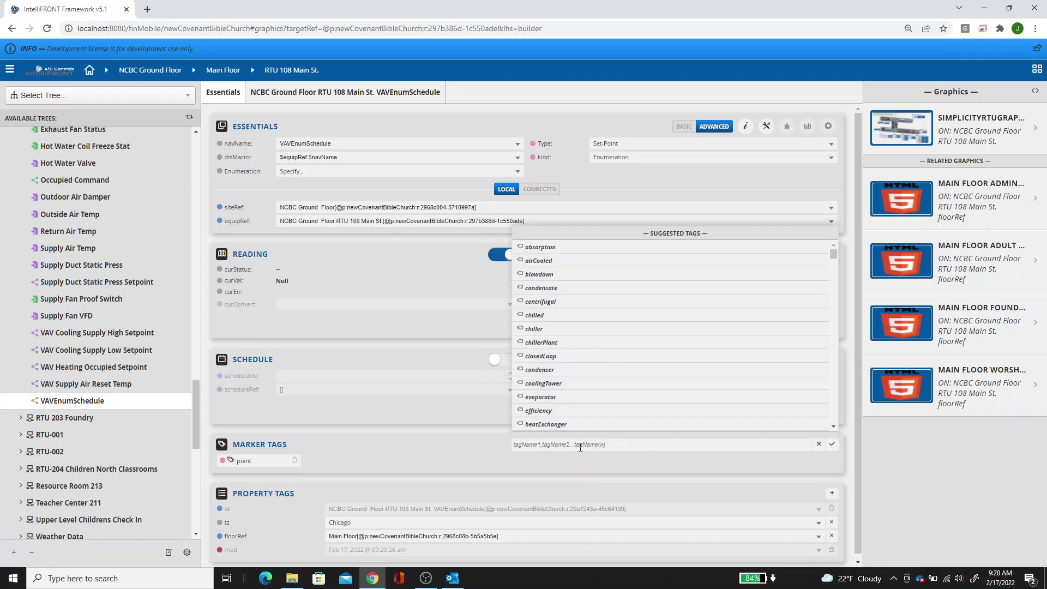
text(enumExample)
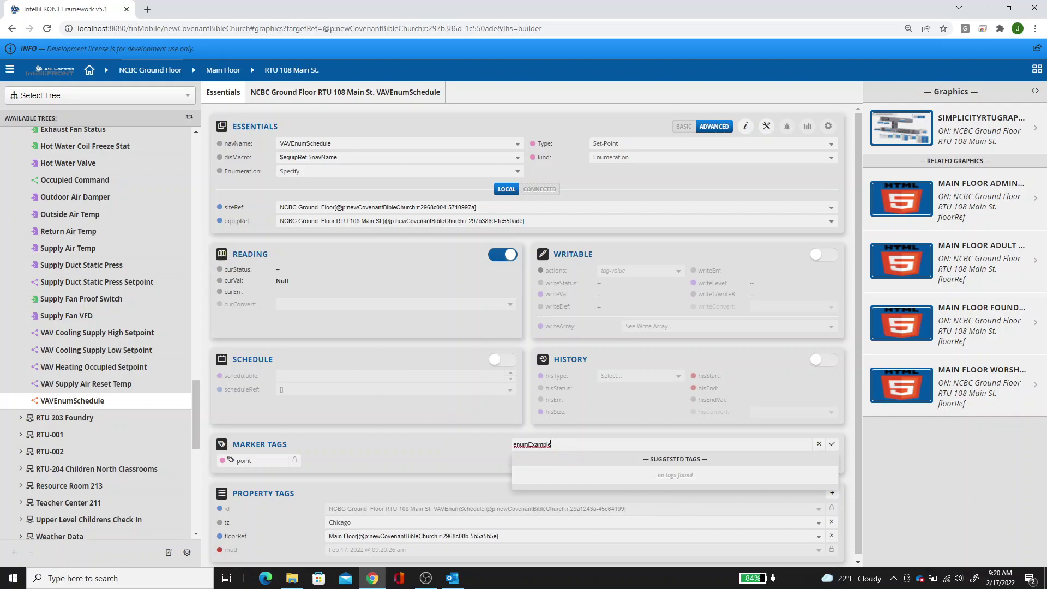
drag(556, 445, 495, 446)
key(ctrl+c)
click(832, 444)
click(832, 553)
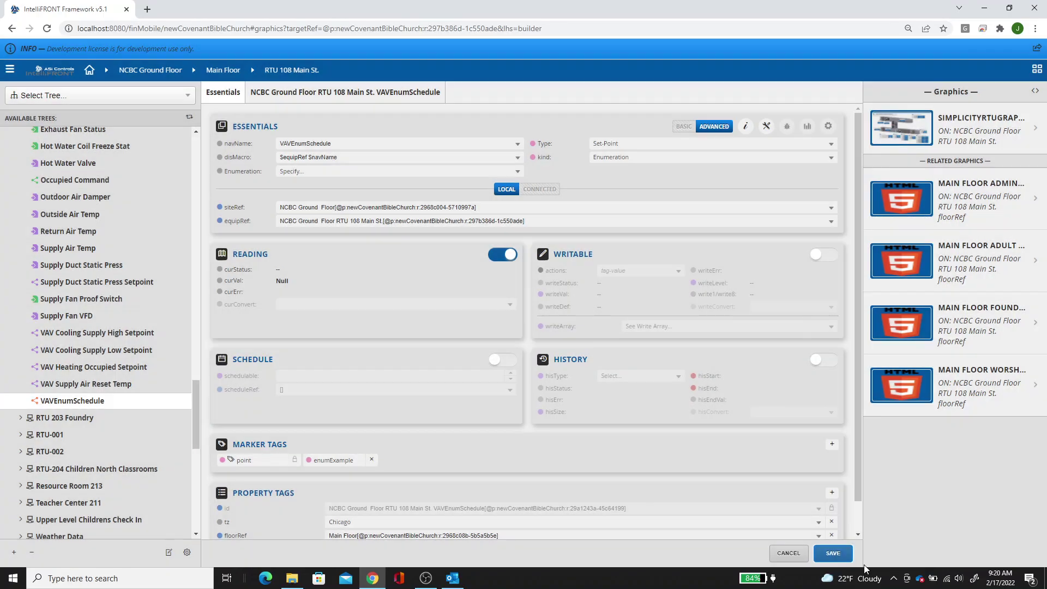
scroll(93, 290, up, 10)
scroll(93, 290, up, 4)
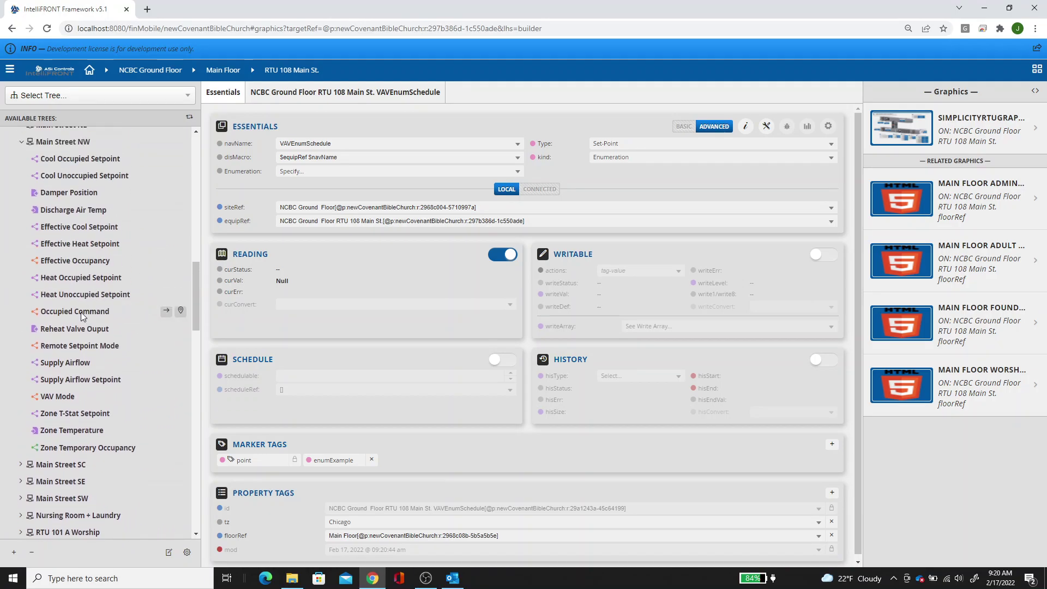
Step: Set up Clone Tags from Main Street NW's Occupied Command: enum tag, target filter 'point and enumExample'
click(80, 312)
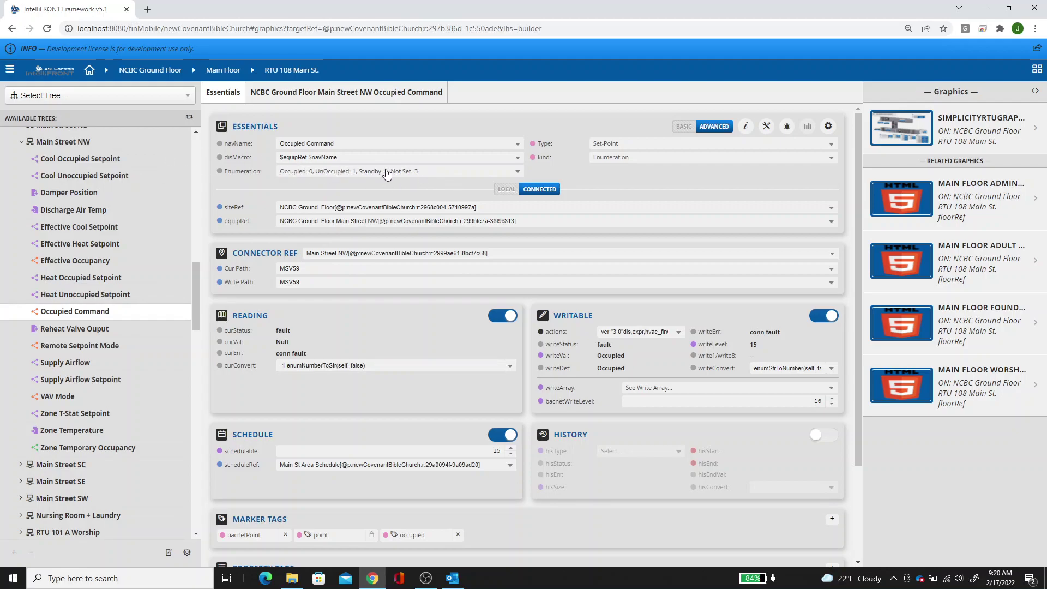
click(186, 552)
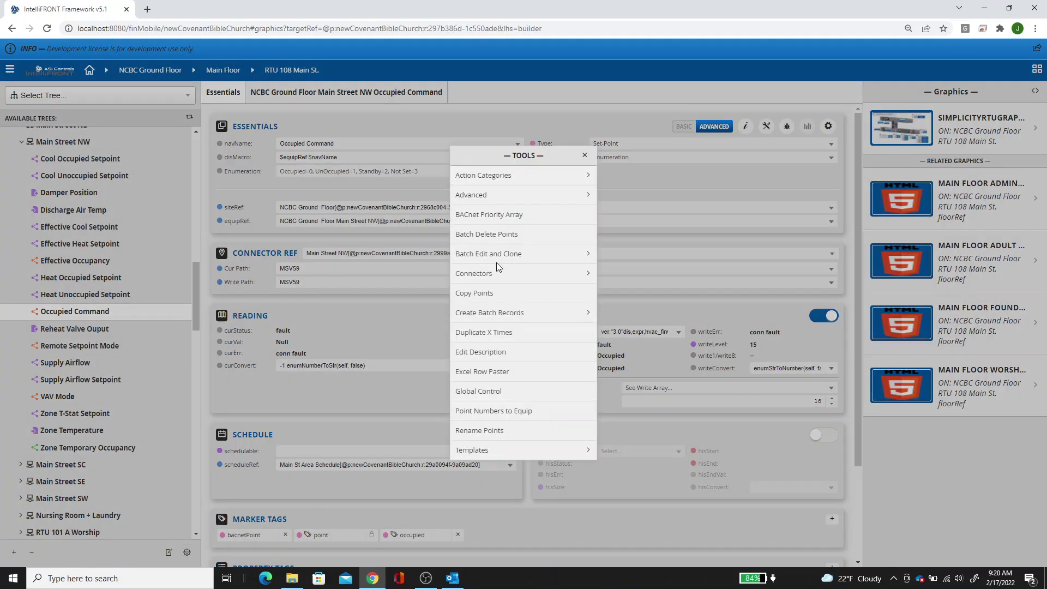
click(515, 254)
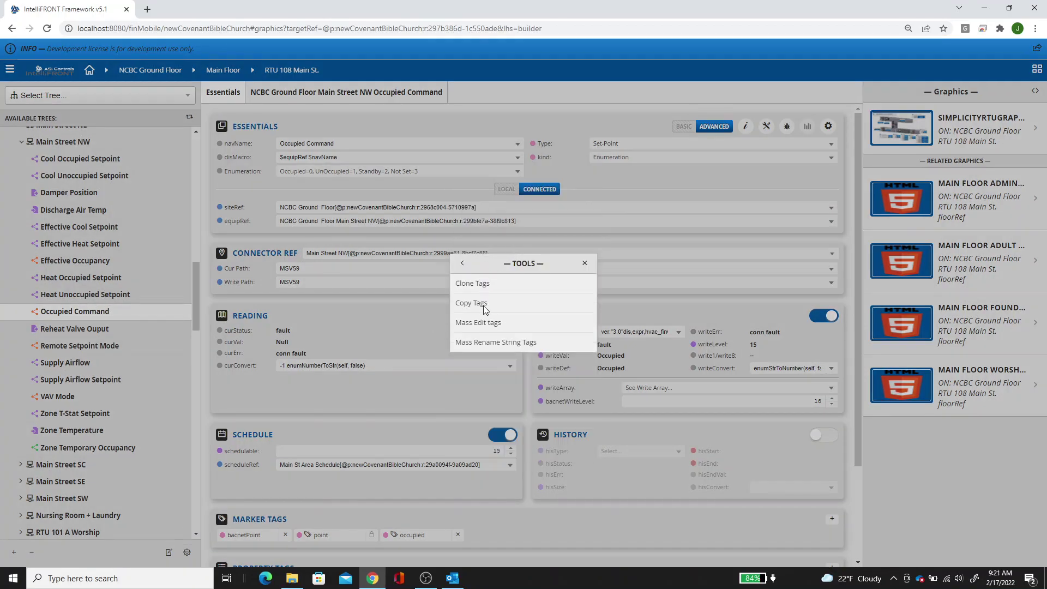
click(479, 285)
scroll(442, 301, down, 1)
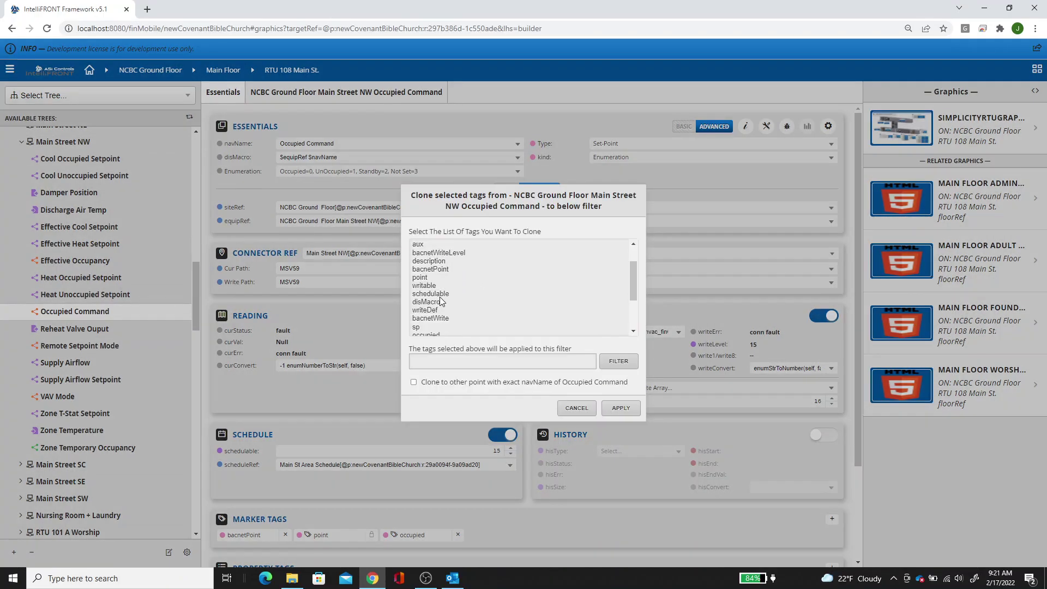
scroll(442, 300, down, 1)
click(437, 297)
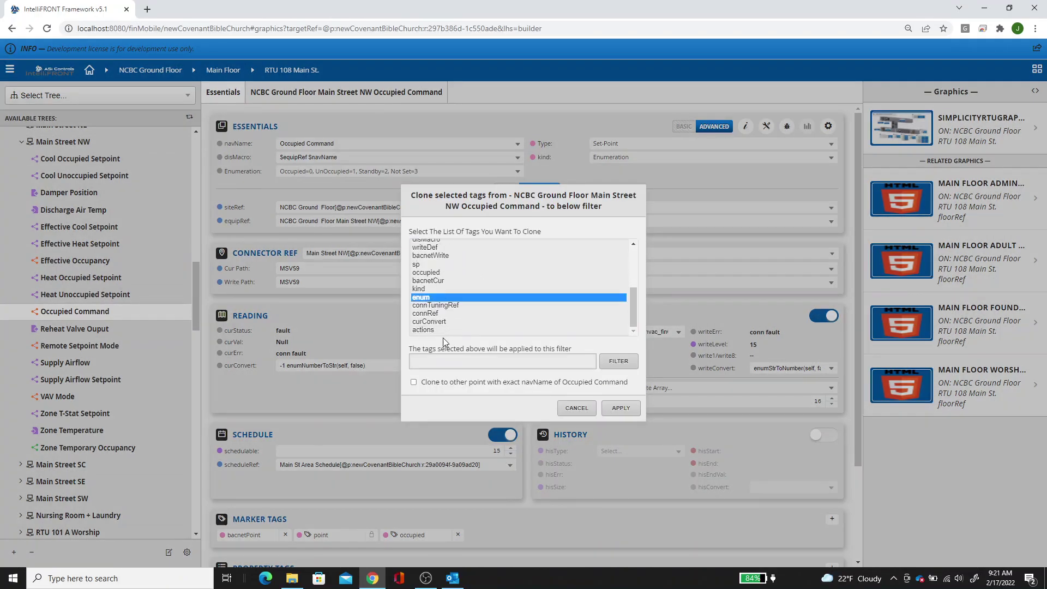
click(437, 361)
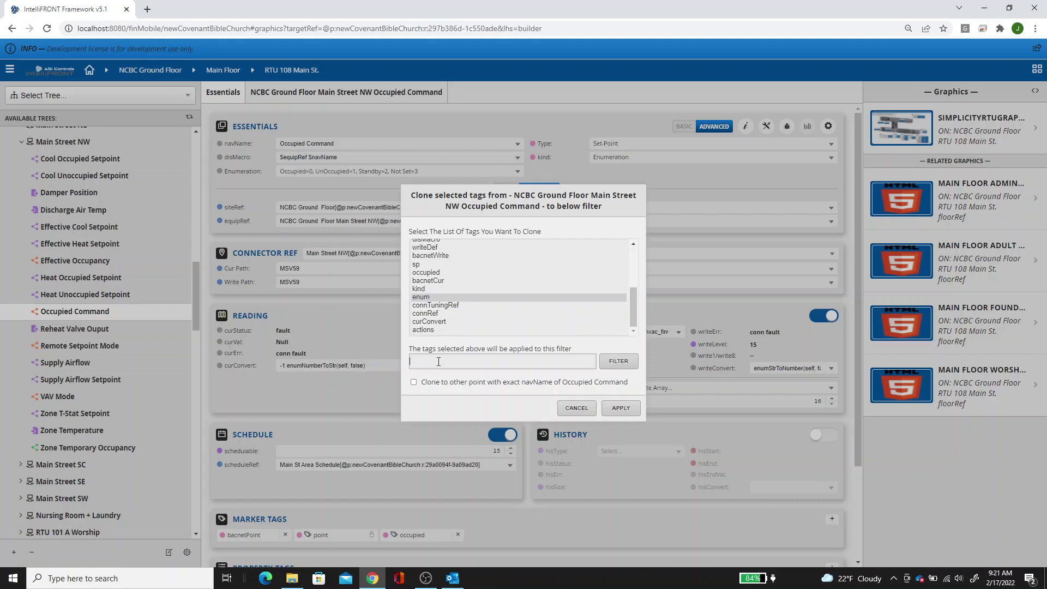
text(point and)
key(ctrl+v)
Step: Apply the enum tag clone to the points matching the filter
click(629, 410)
scroll(117, 388, down, 6)
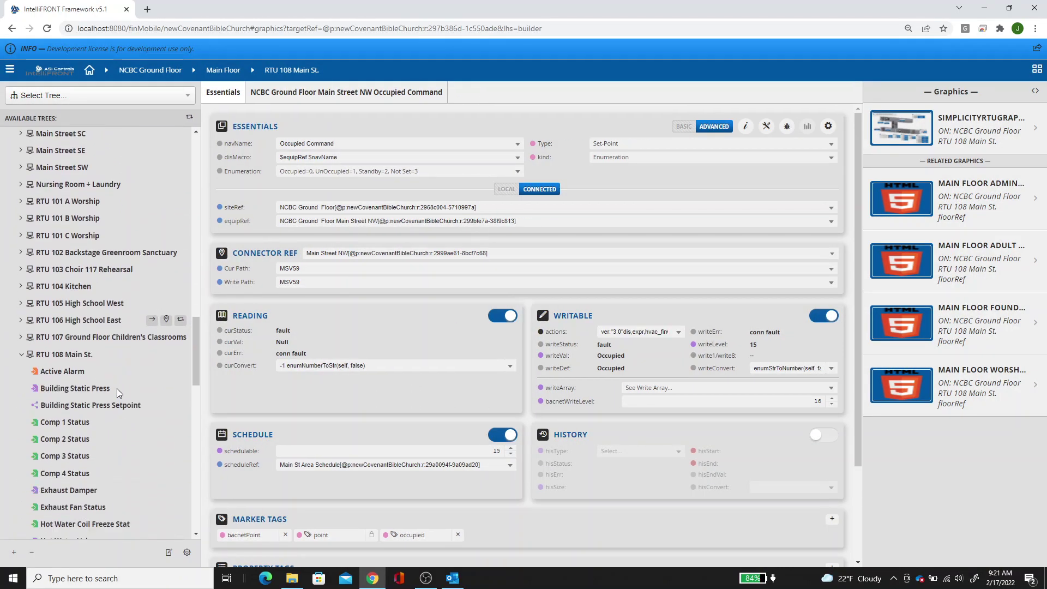
scroll(117, 388, down, 6)
Step: Delete the enumExample marker from VAVEnumSchedule and save the point
click(77, 453)
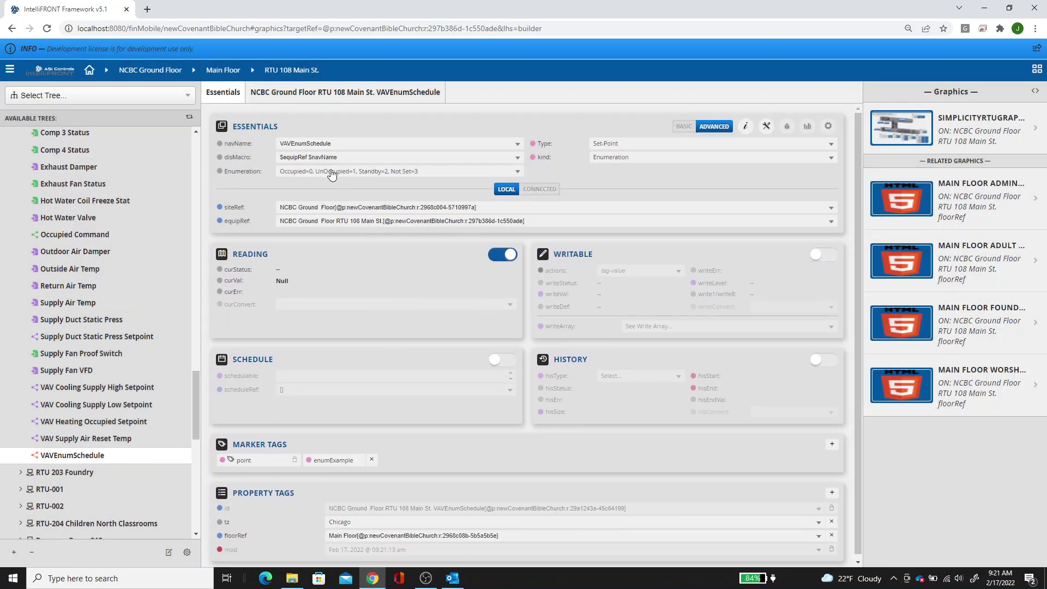
click(371, 461)
click(832, 552)
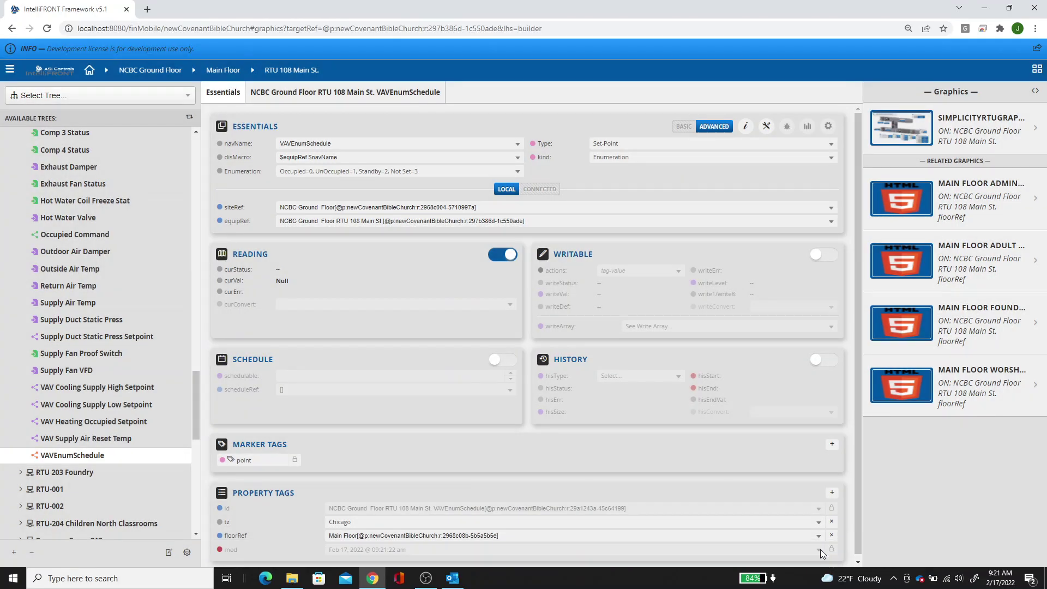
scroll(92, 353, up, 1)
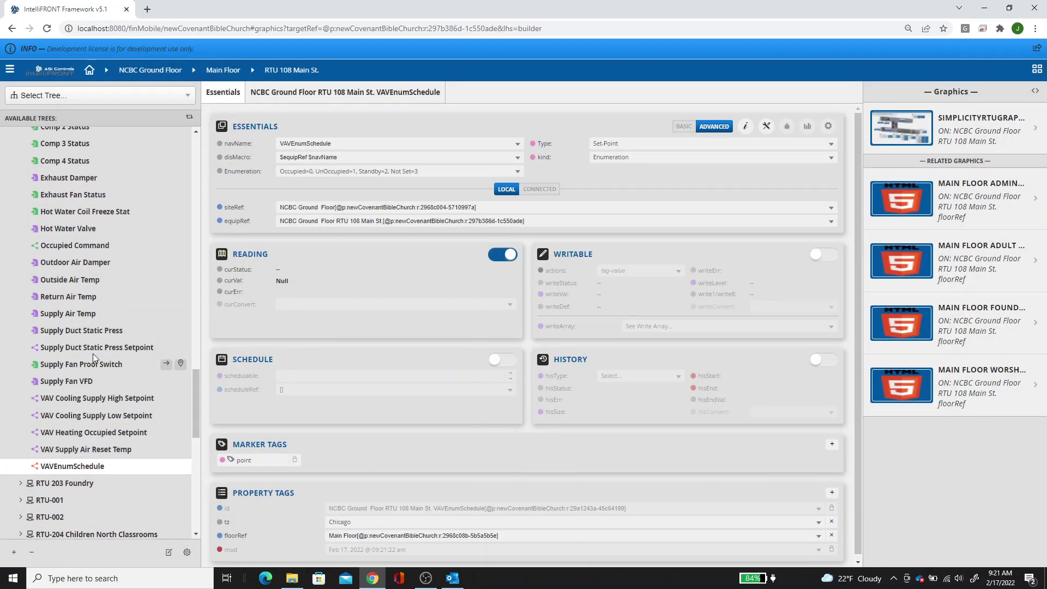
scroll(154, 195, up, 3)
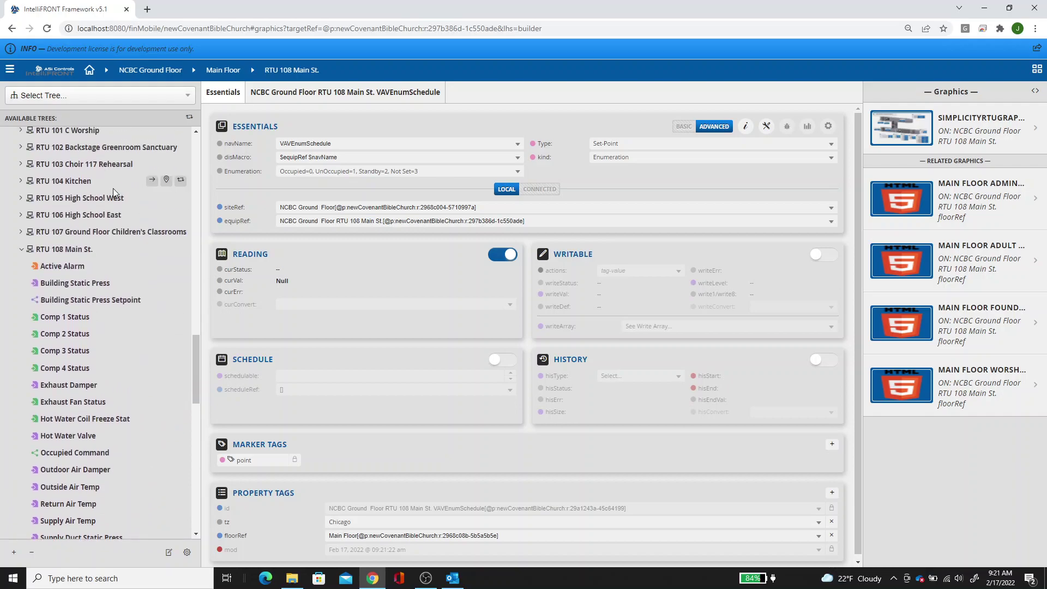
Step: Start a new Logic Builder program rtu108OccCommand on RTU 108 Main St. with description 'OccupyeRTU 108 Based on VAV Enum Occupancy'
click(79, 252)
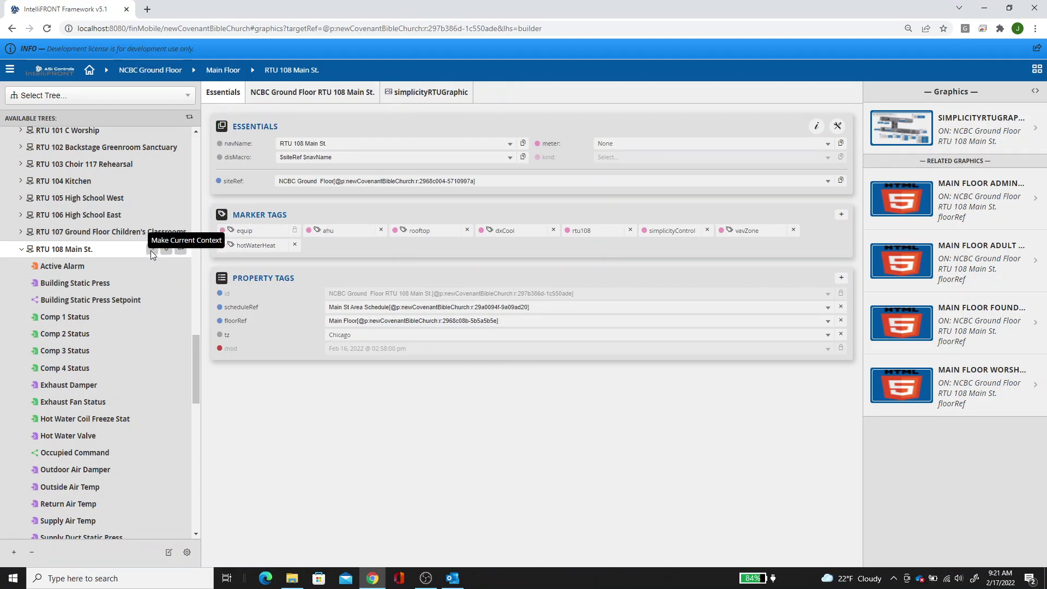
click(9, 72)
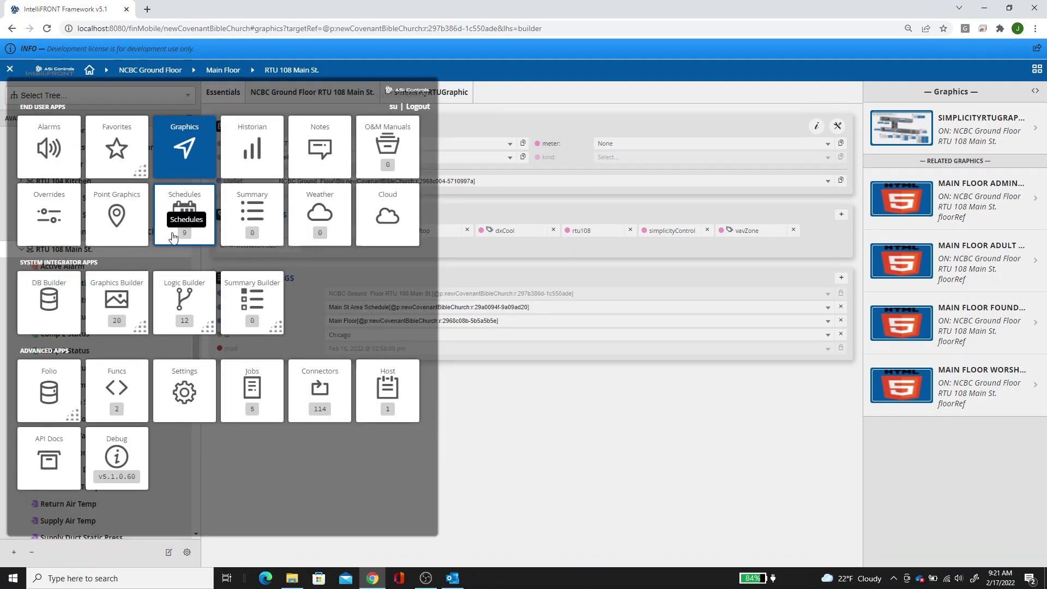
click(184, 301)
click(181, 302)
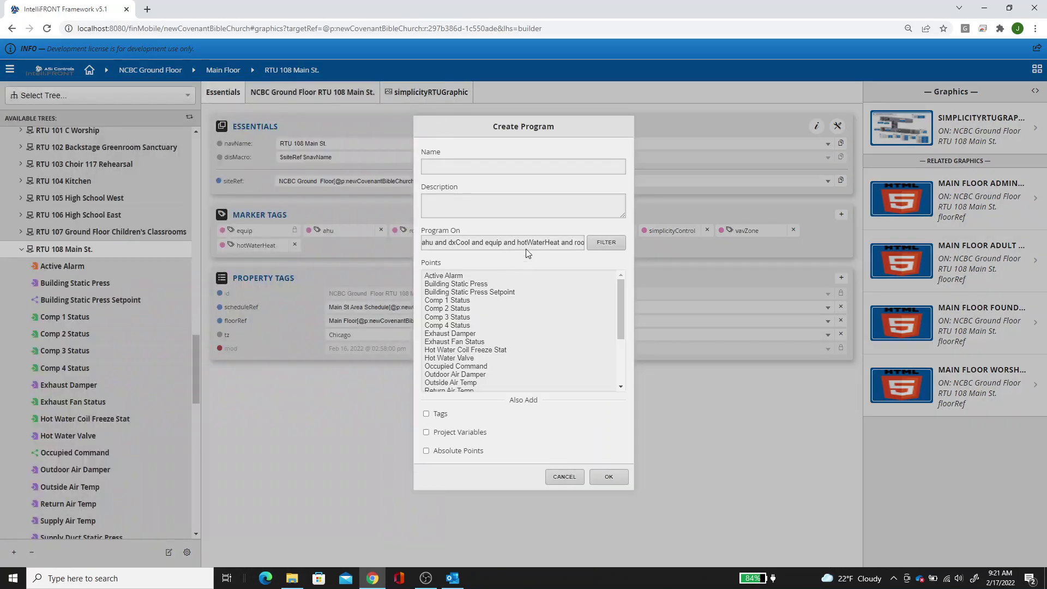
text(rtu108OccCommand)
click(438, 210)
text(OccupyeRTU 108 Based on VAV Enum Occupancy)
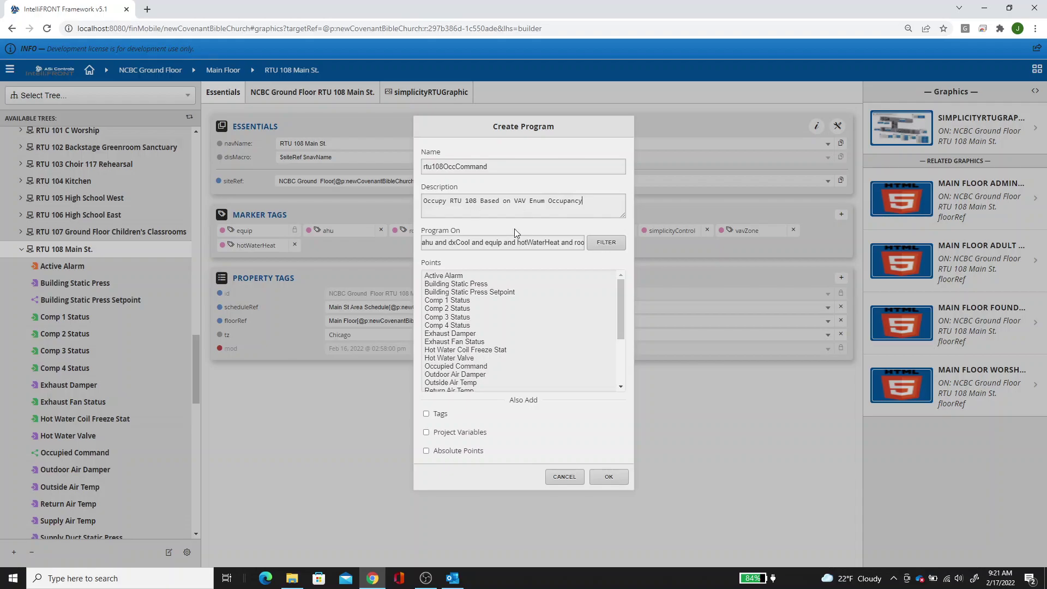
Step: Include the Occupied Command and VAVEnumSchedule points and create the program
drag(431, 242, 484, 245)
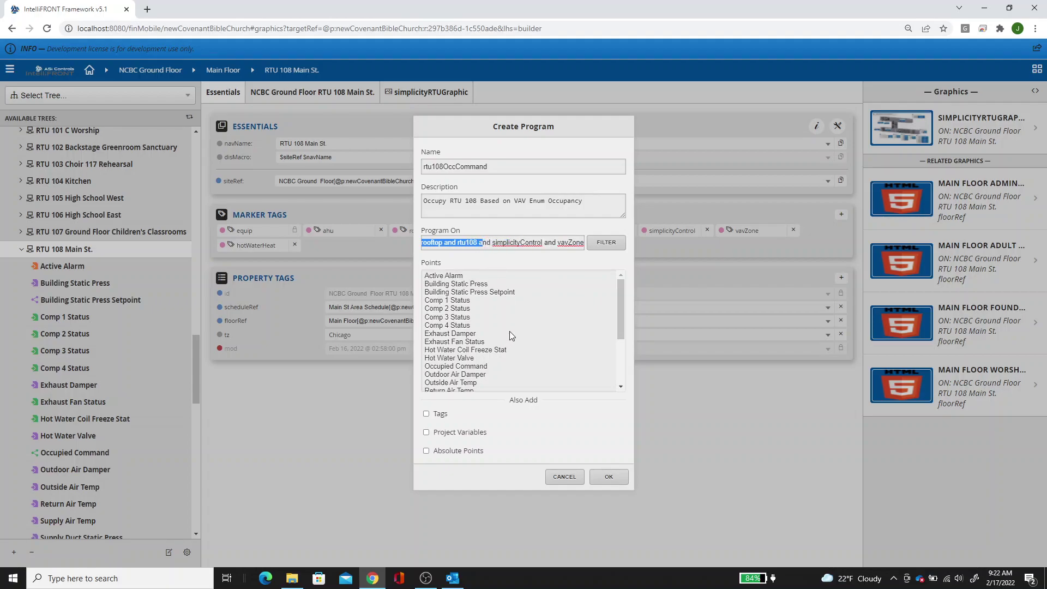
scroll(510, 332, down, 1)
click(462, 313)
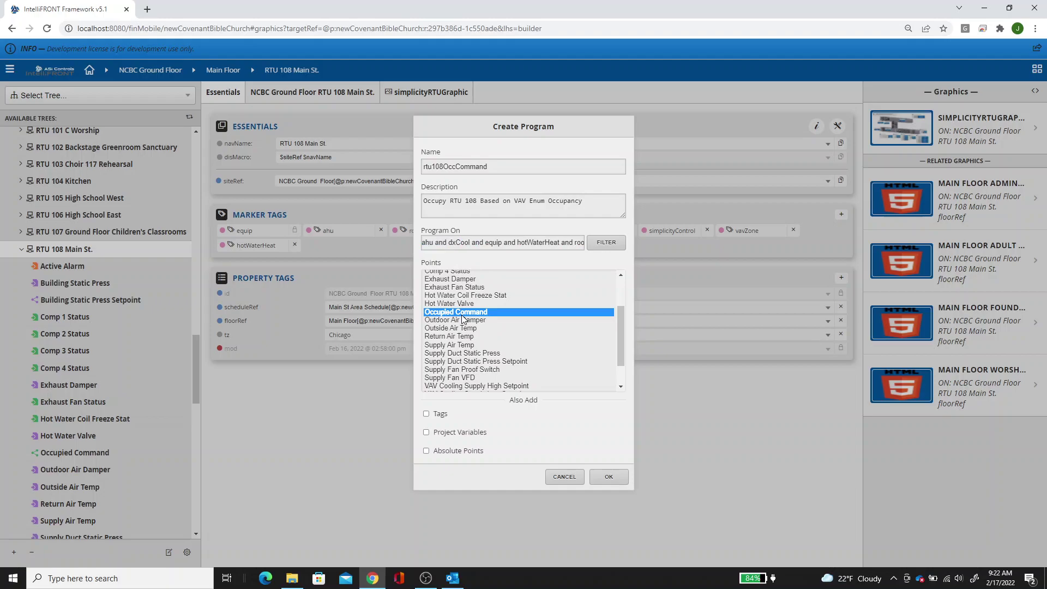
scroll(472, 356, down, 1)
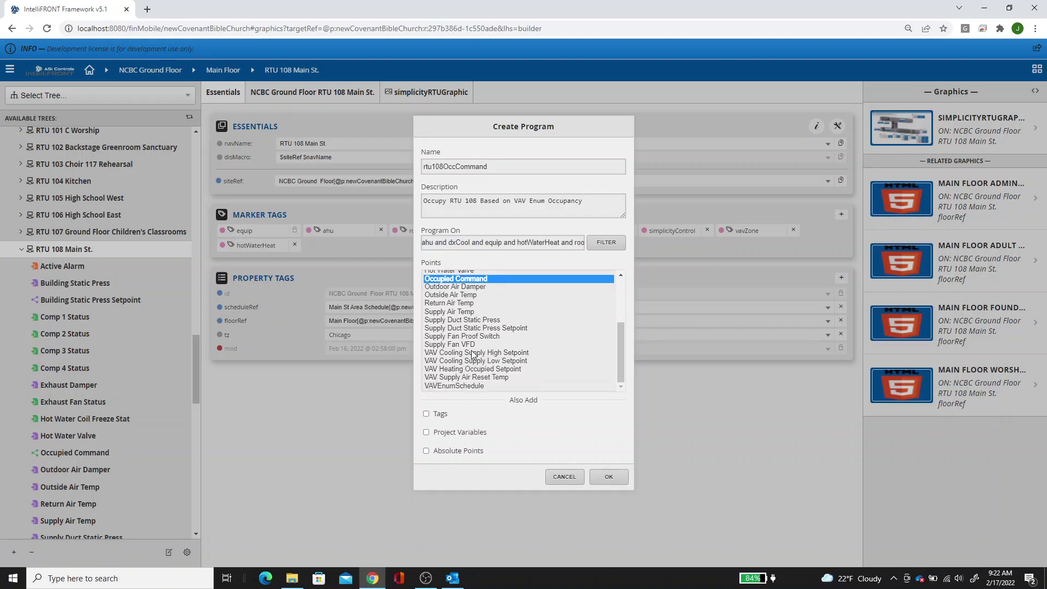
ctrl+click(465, 386)
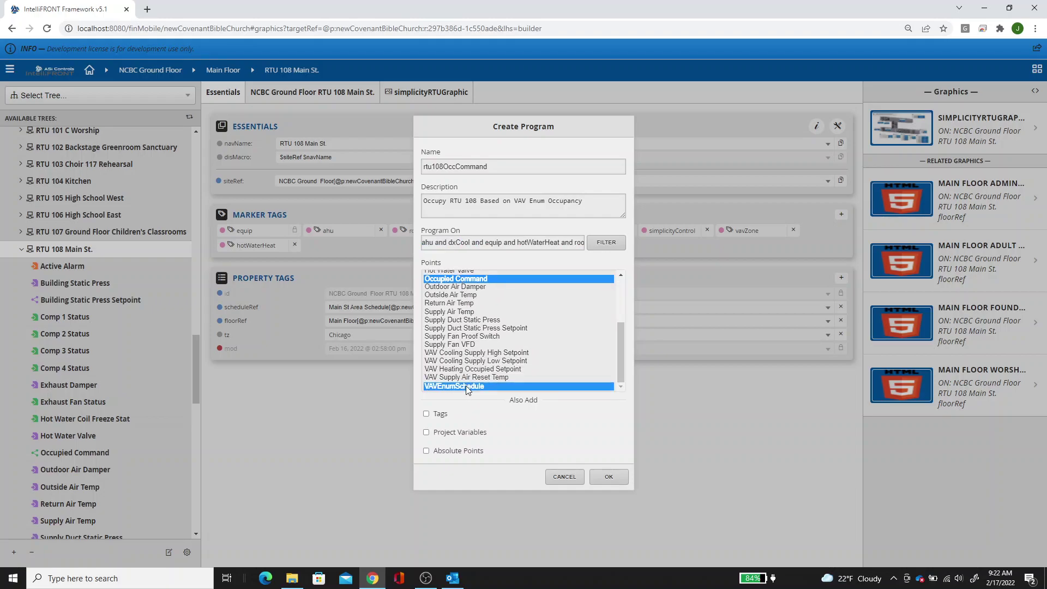
click(602, 472)
click(620, 326)
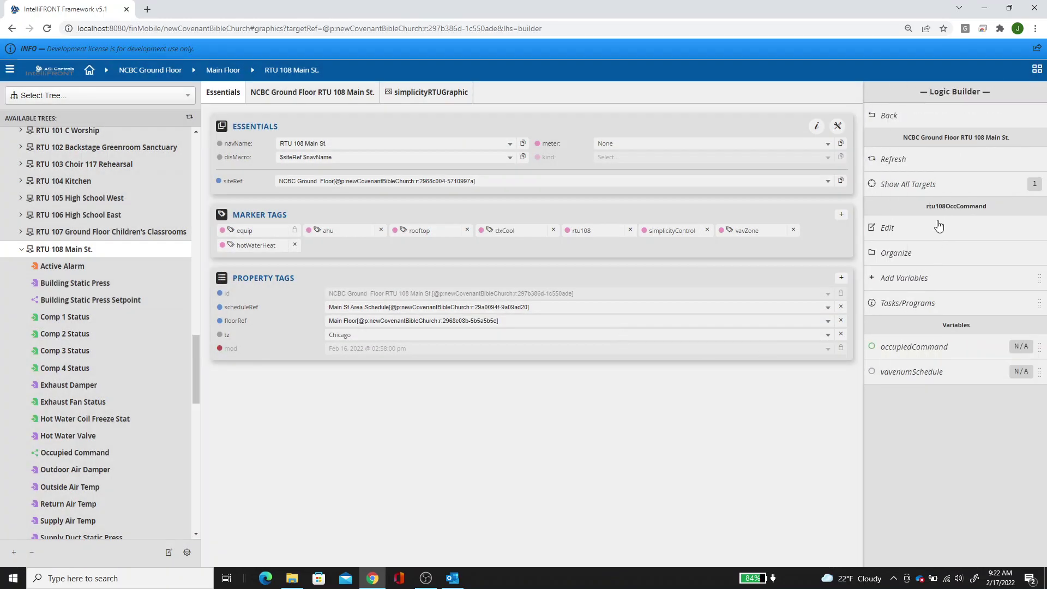
Step: In the program editor, place a set occupiedCommand block and a vavenumSchedule value block
click(883, 231)
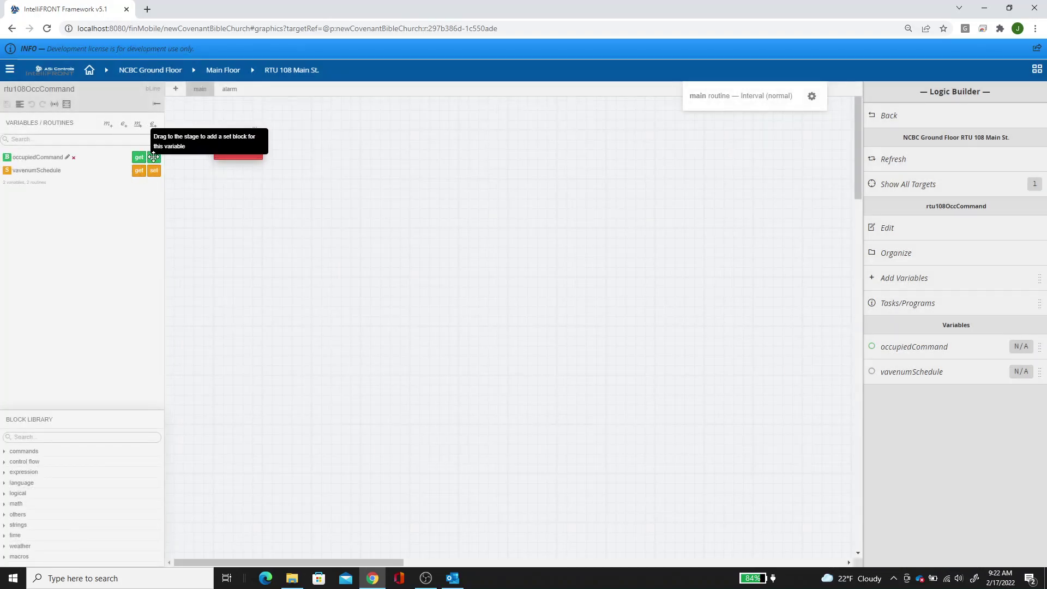
drag(154, 158, 529, 181)
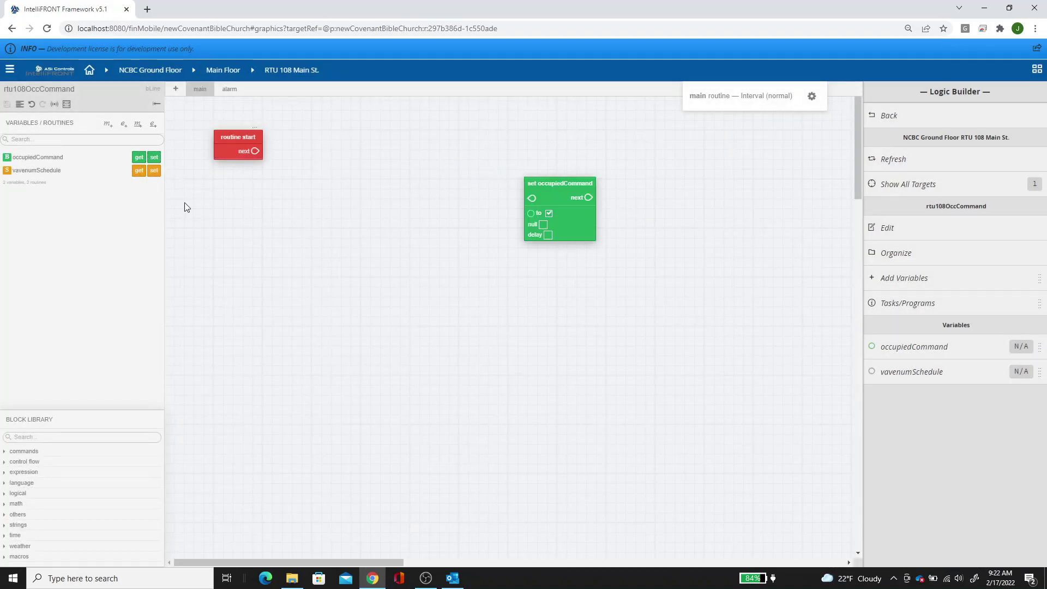
drag(136, 170, 238, 216)
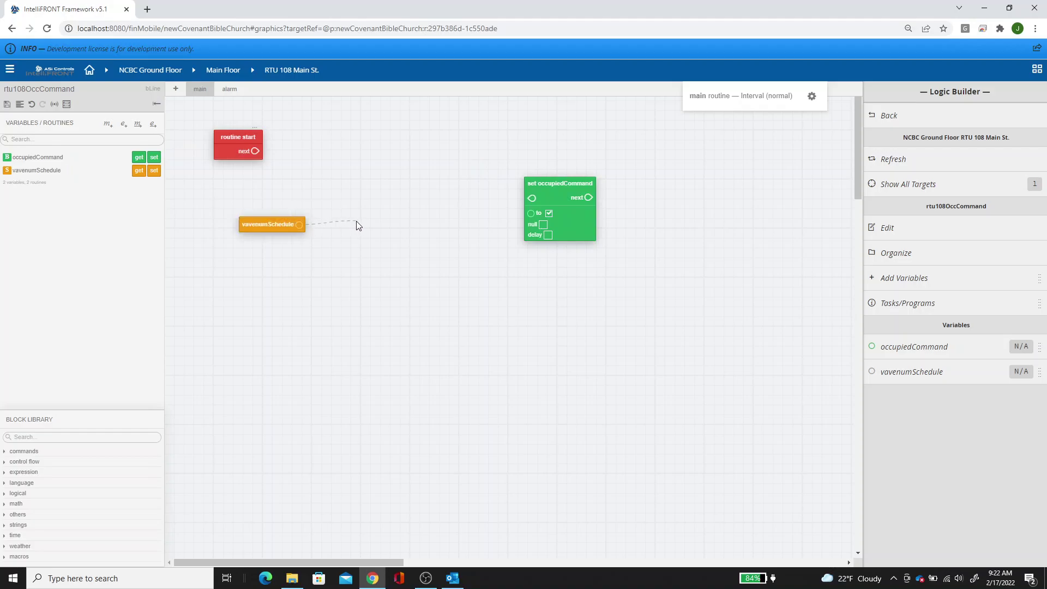
Step: Attach a cmpEq (==) comparison to vavenumSchedule's output
drag(381, 223, 381, 223)
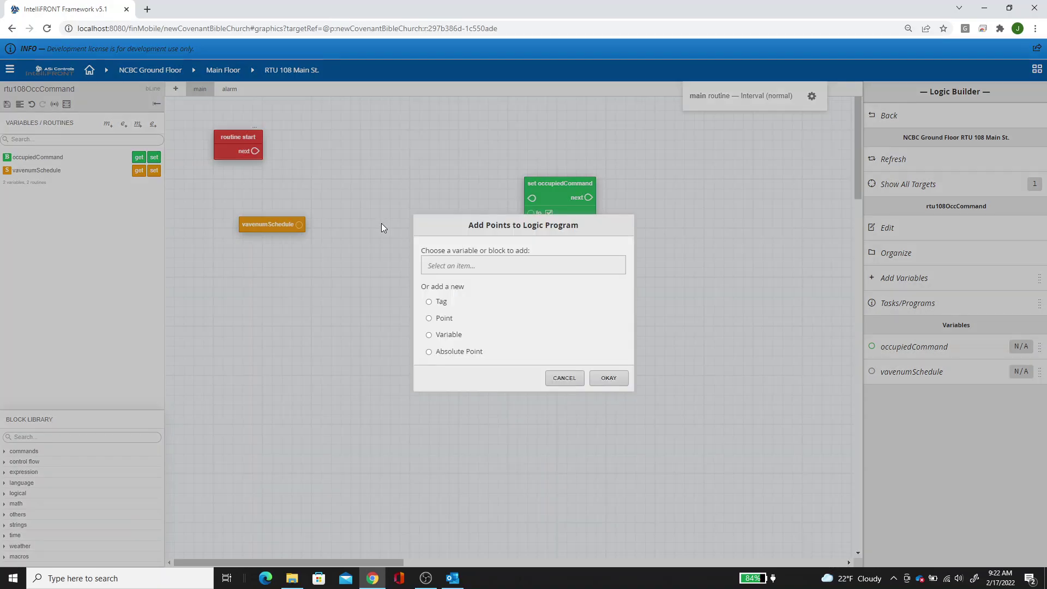
click(461, 267)
click(431, 327)
click(606, 378)
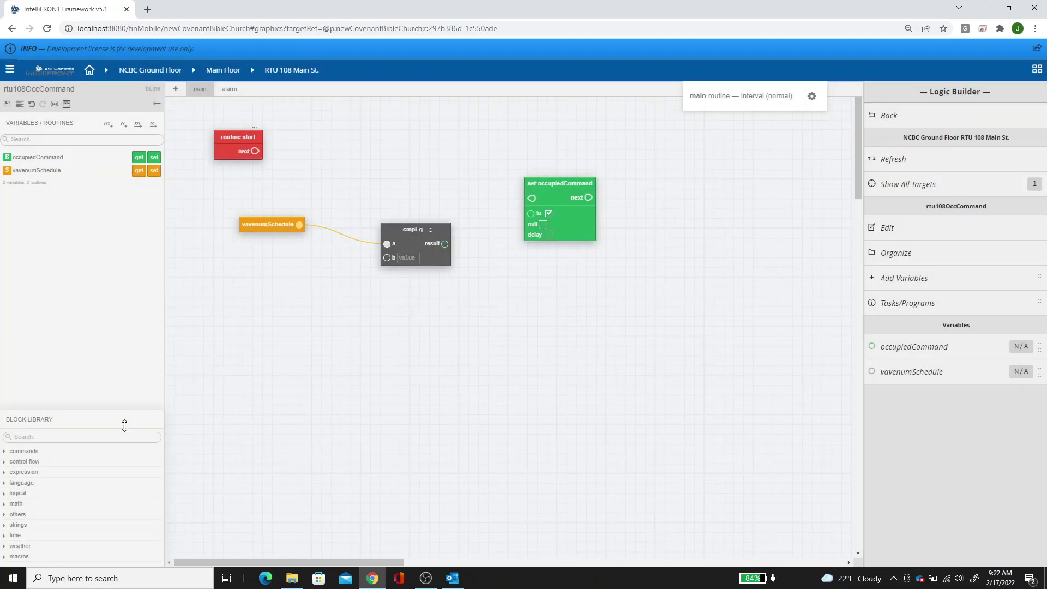
click(9, 494)
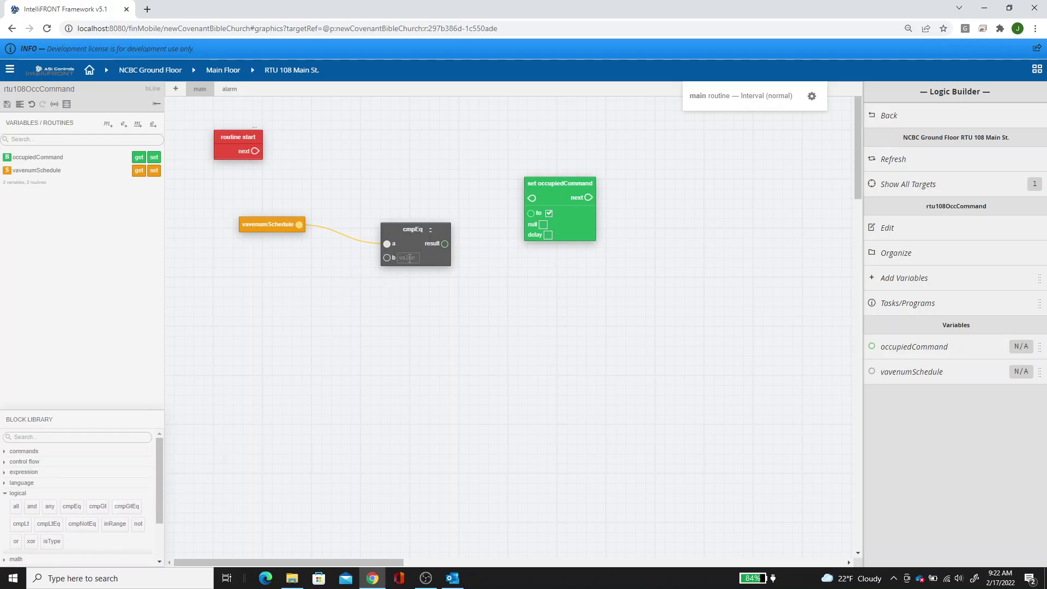
Step: Make cmpEq compare against 'occupied' and feed its result into set occupiedCommand
text(occupie)
text(d)
double_click(406, 258)
click(412, 260)
drag(444, 244, 531, 215)
Step: Reposition set occupiedCommand, save the program and turn on live values
drag(554, 178, 258, 152)
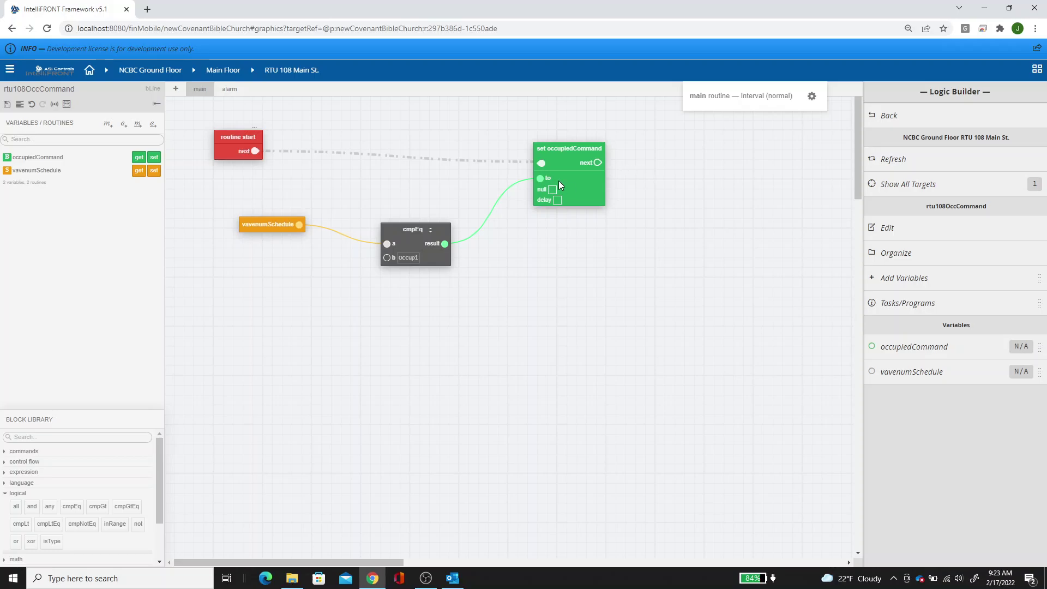
click(7, 104)
click(54, 104)
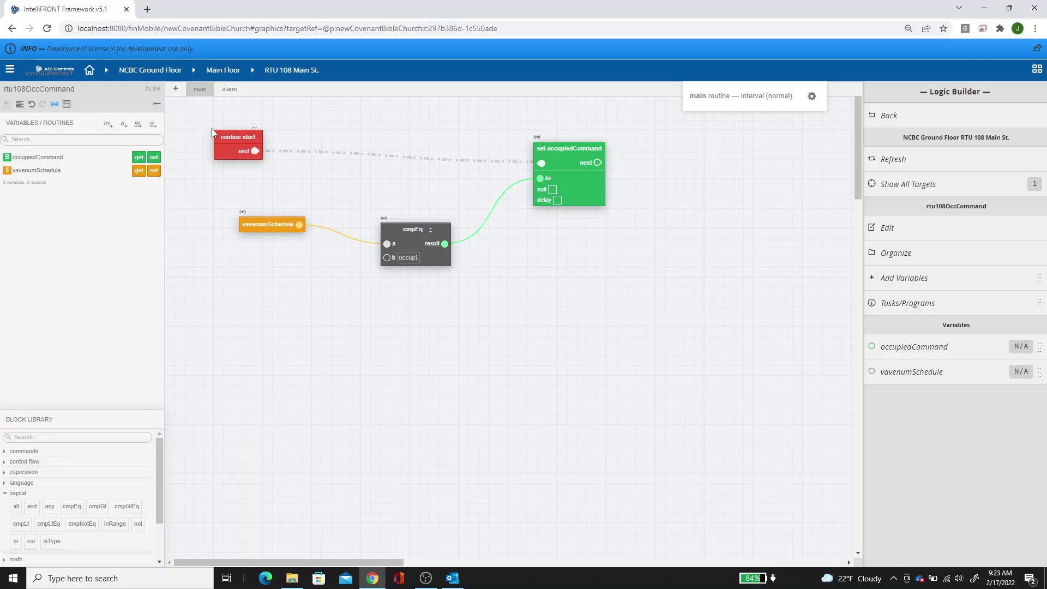